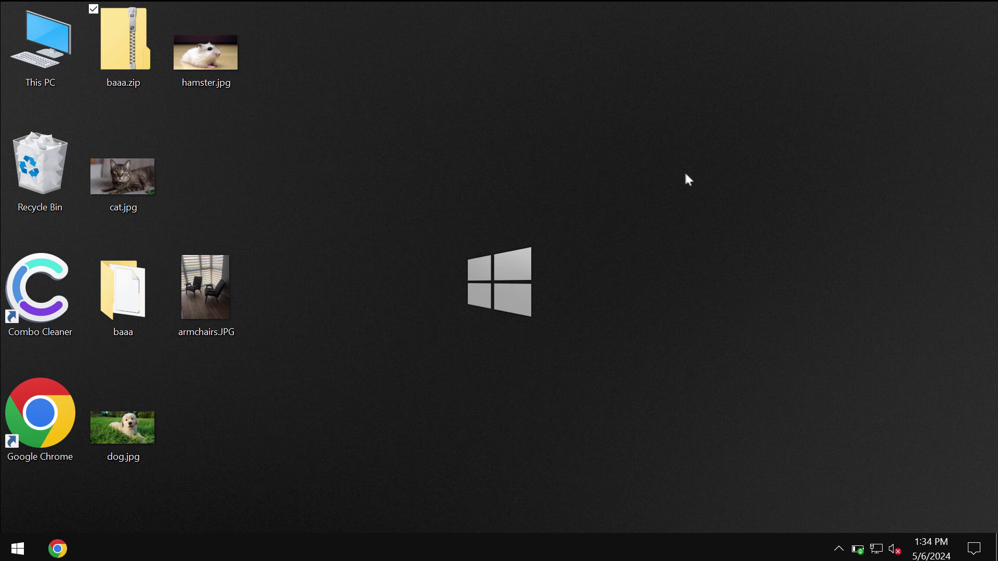
# Step: View and close the hamster, cat and armchairs photos on the desktop
pyautogui.click(486, 165)
pyautogui.doubleClick(237, 67)
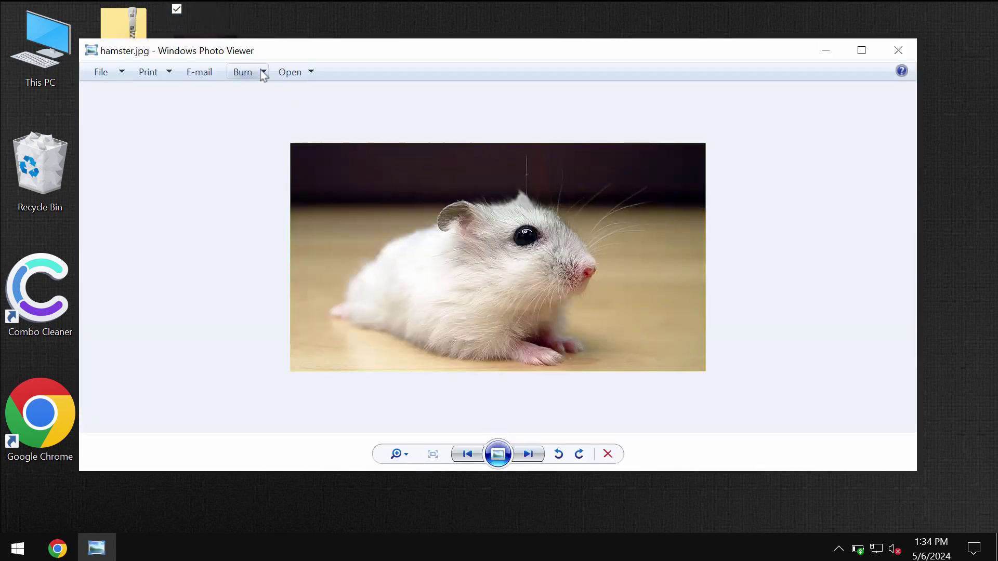
pyautogui.click(899, 50)
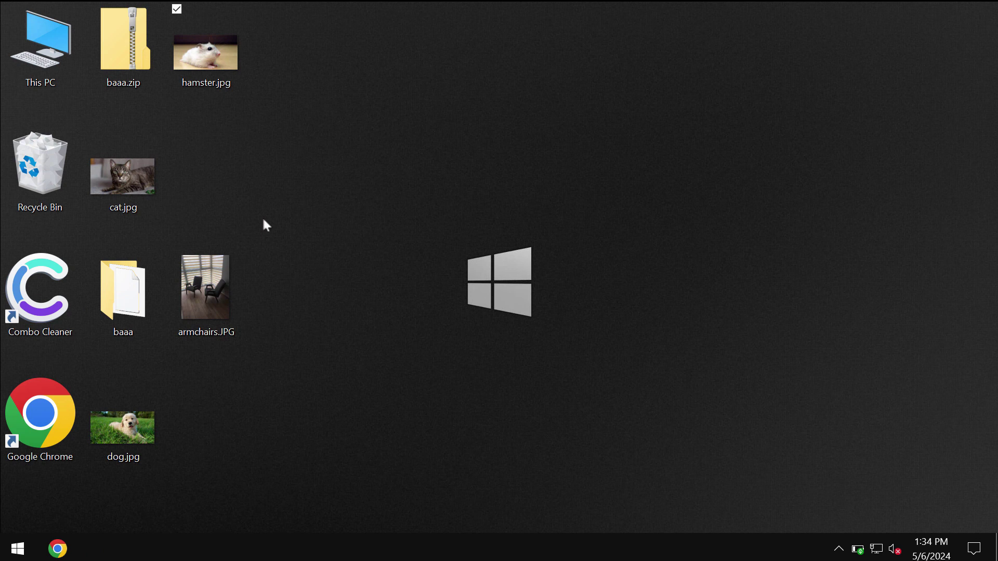
pyautogui.doubleClick(122, 180)
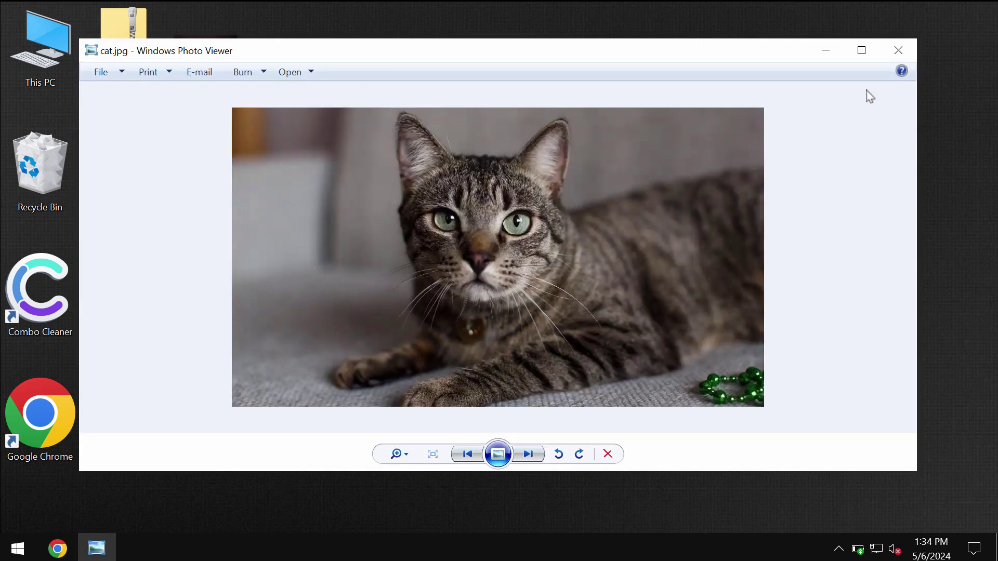
pyautogui.click(899, 50)
pyautogui.click(207, 295)
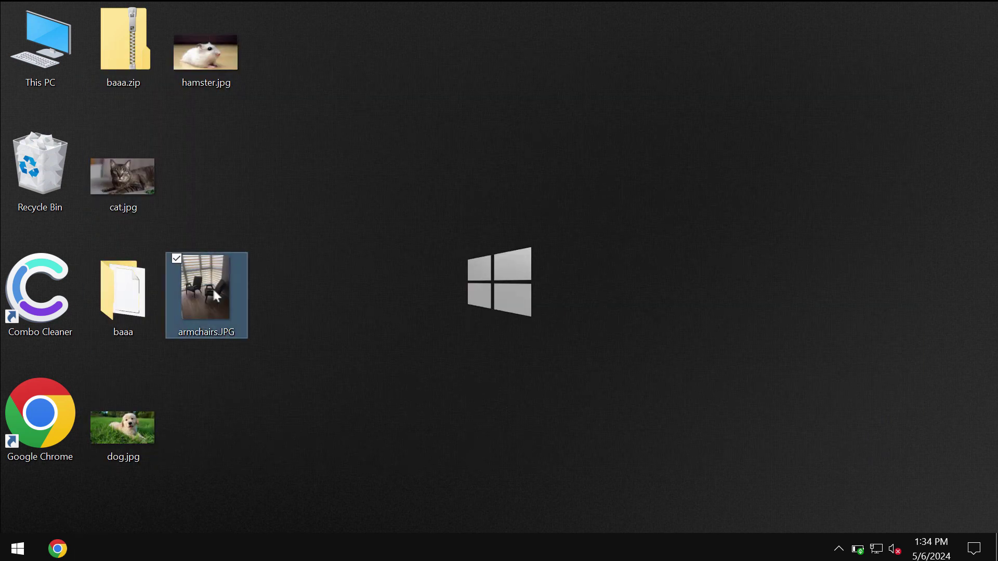
pyautogui.doubleClick(212, 286)
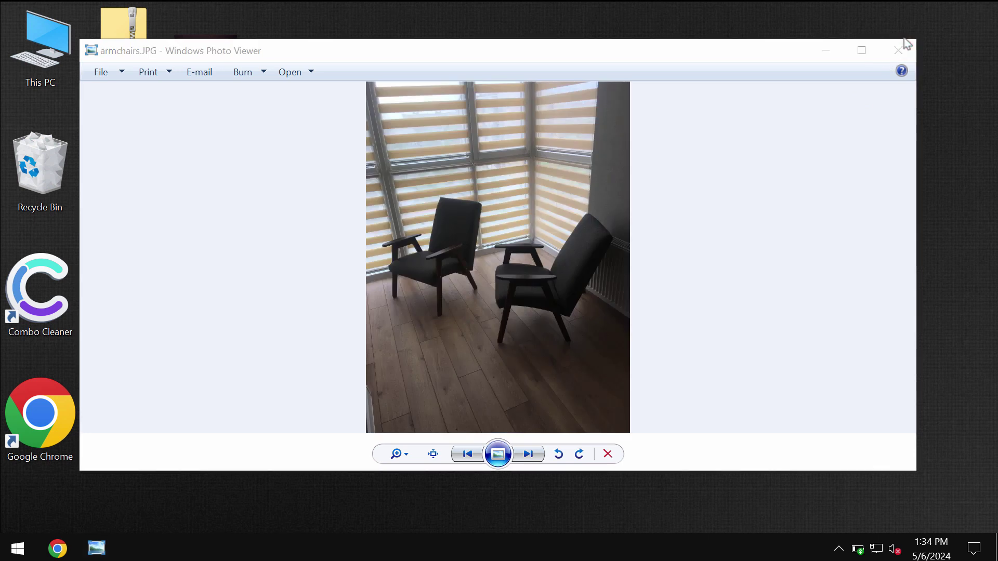
pyautogui.click(901, 50)
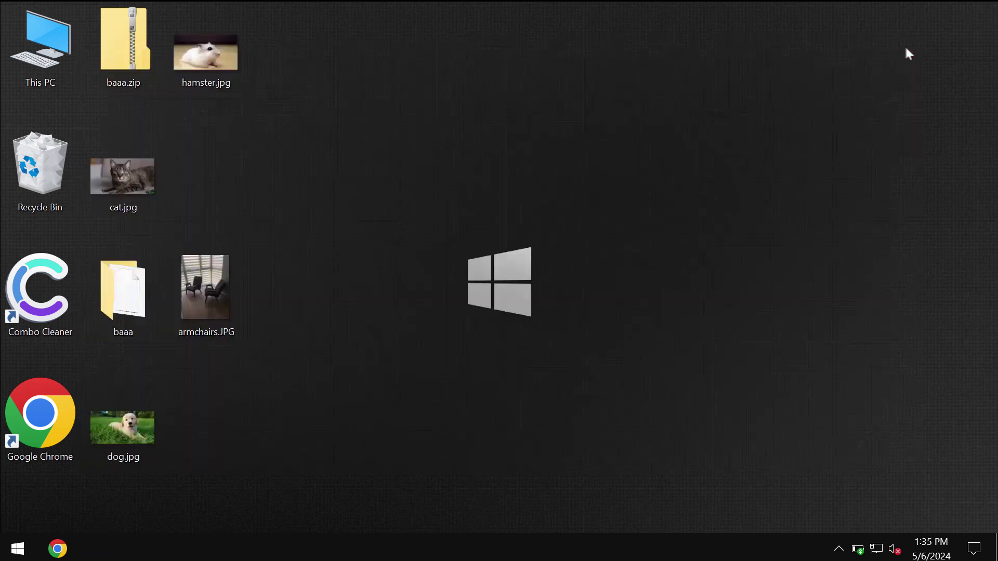
# Step: Sign out of Windows from the Start context menu, then sign back in
pyautogui.rightClick(17, 549)
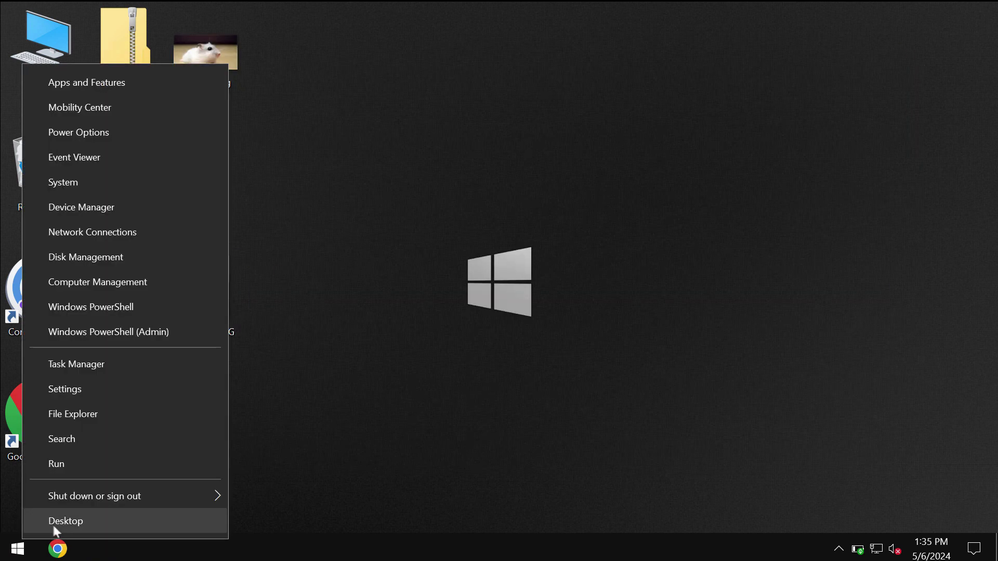
pyautogui.moveTo(95, 496)
pyautogui.click(308, 418)
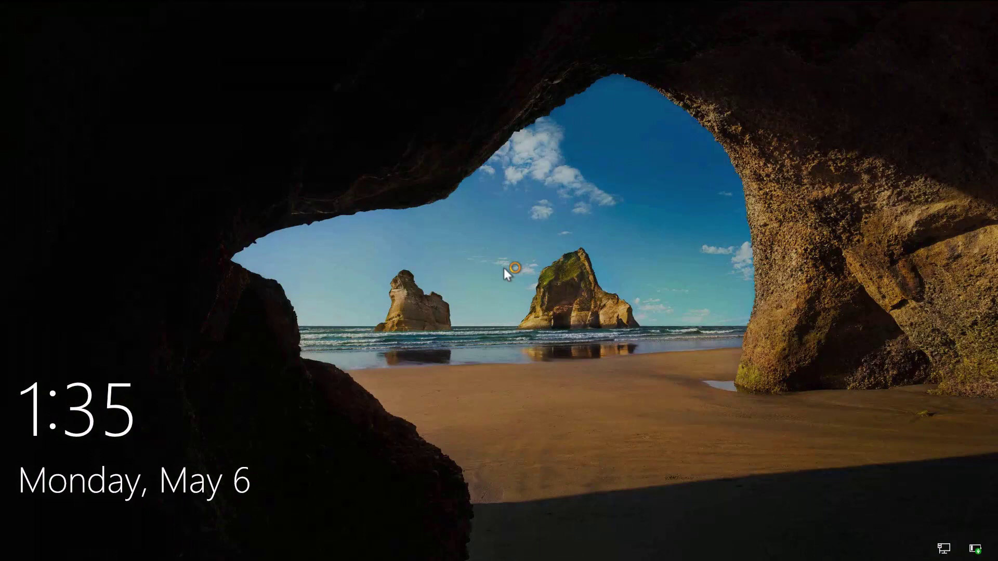
pyautogui.click(518, 344)
pyautogui.click(530, 334)
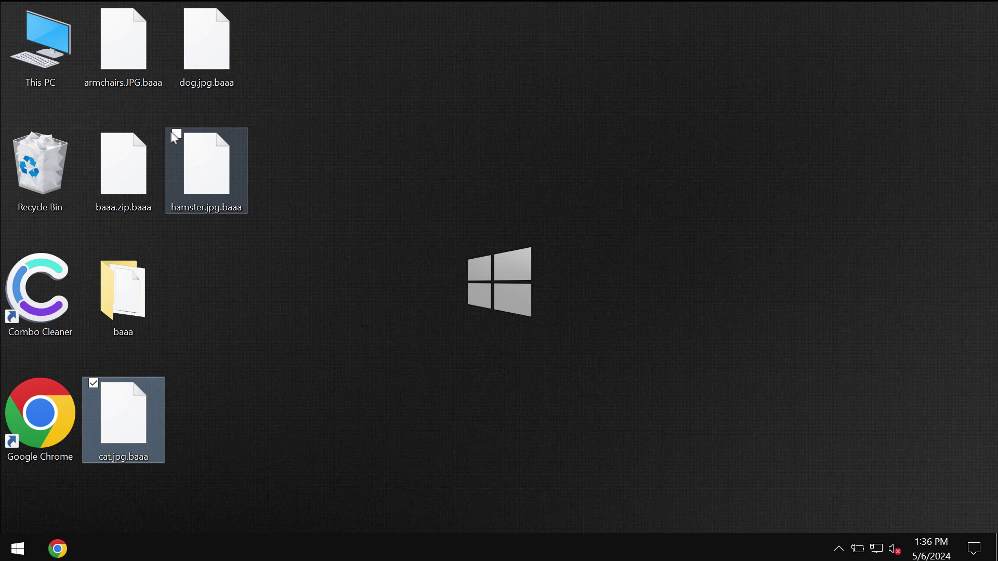
pyautogui.doubleClick(154, 180)
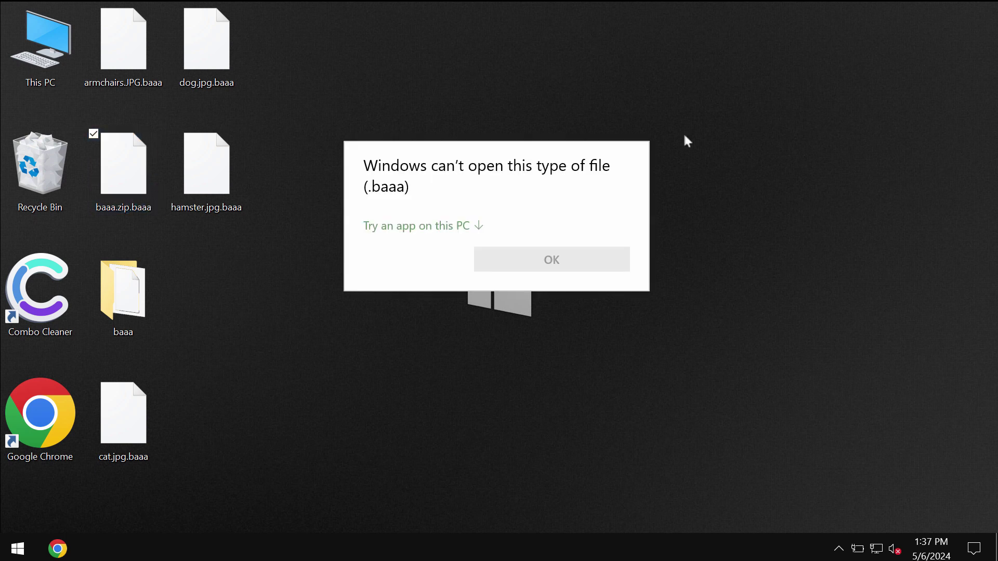
pyautogui.click(647, 60)
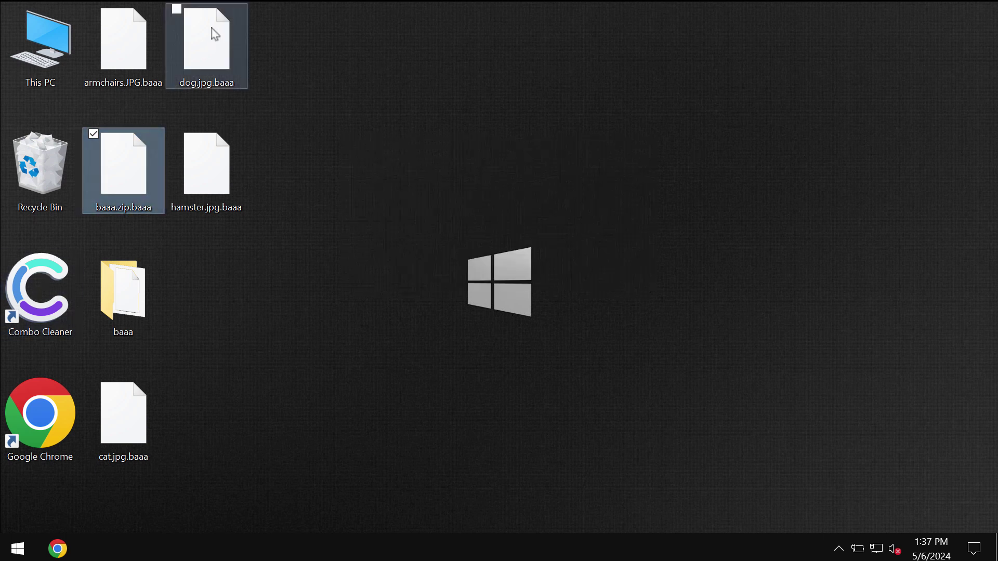
pyautogui.click(213, 46)
pyautogui.doubleClick(213, 46)
pyautogui.press('Escape')
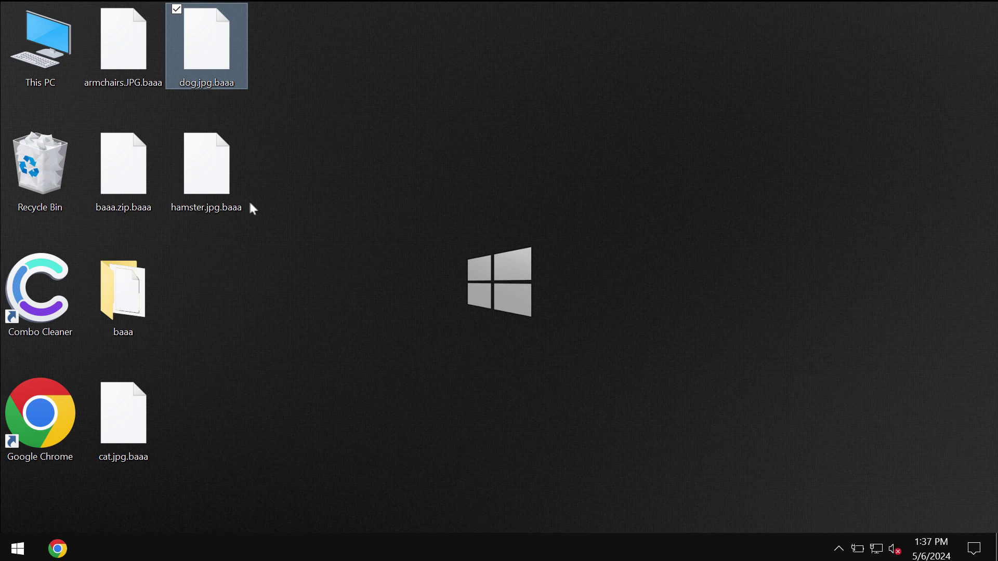
pyautogui.click(249, 200)
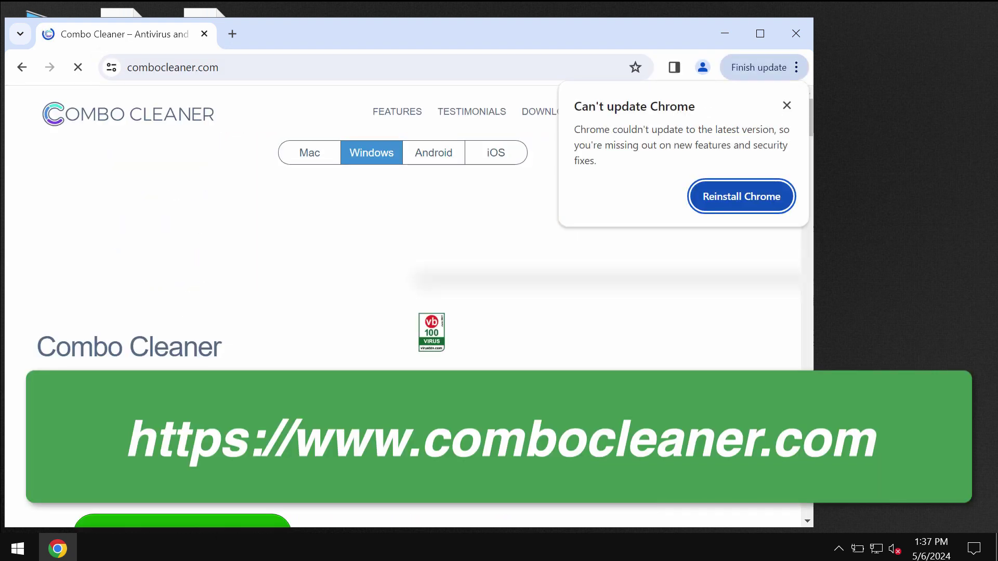
pyautogui.click(760, 33)
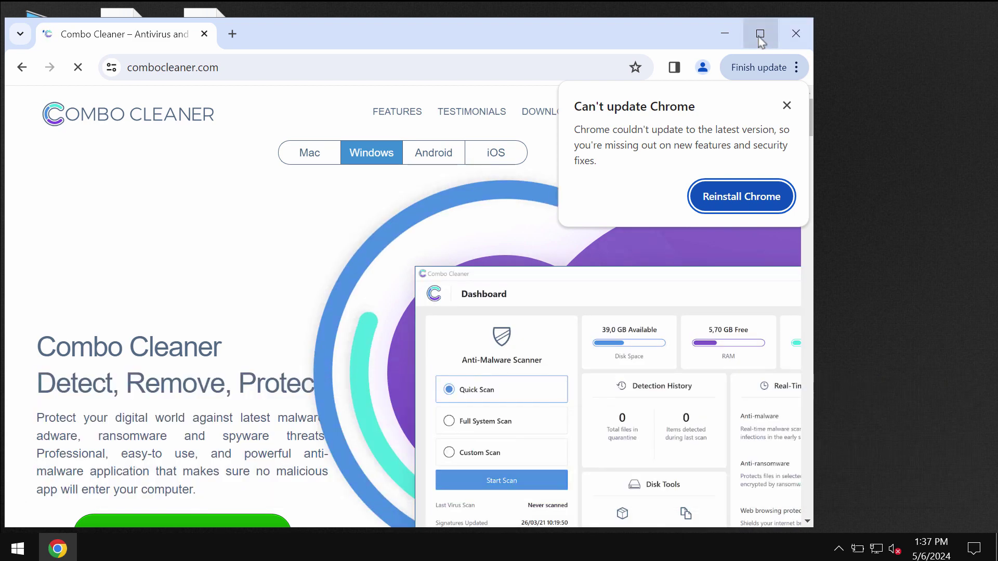
pyautogui.scroll(-2, 289, 329)
pyautogui.scroll(-3, 243, 364)
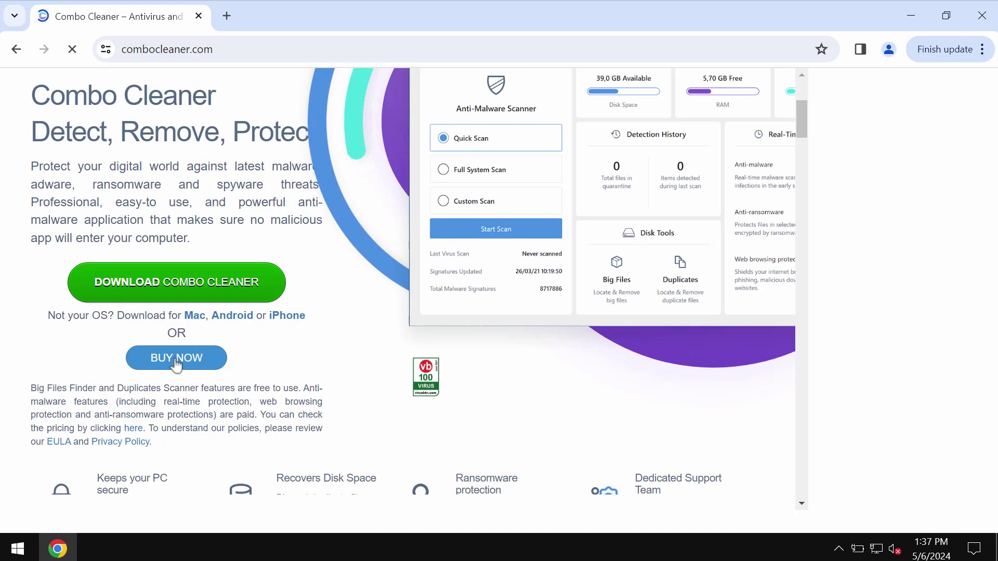
pyautogui.scroll(-2, 468, 312)
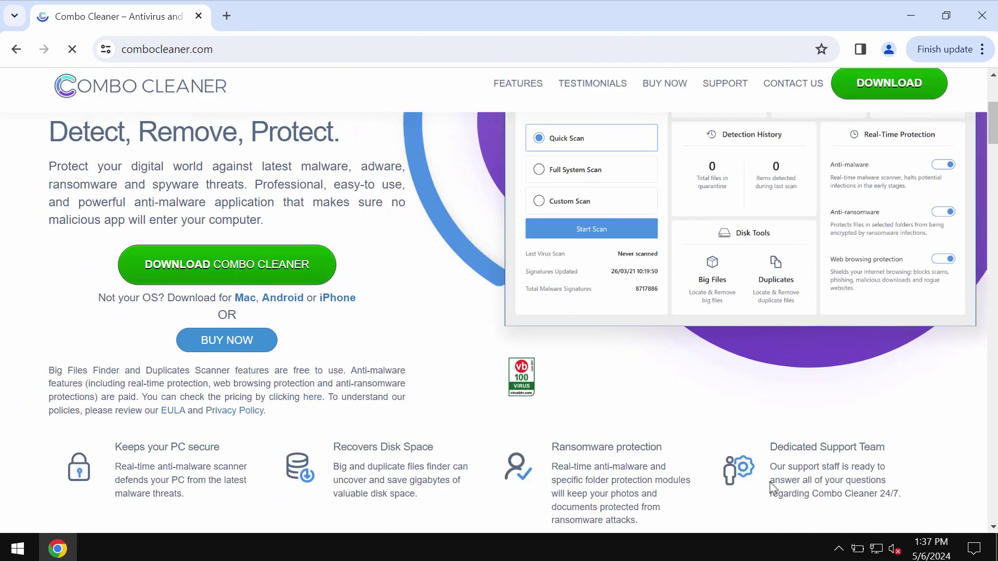
pyautogui.click(838, 549)
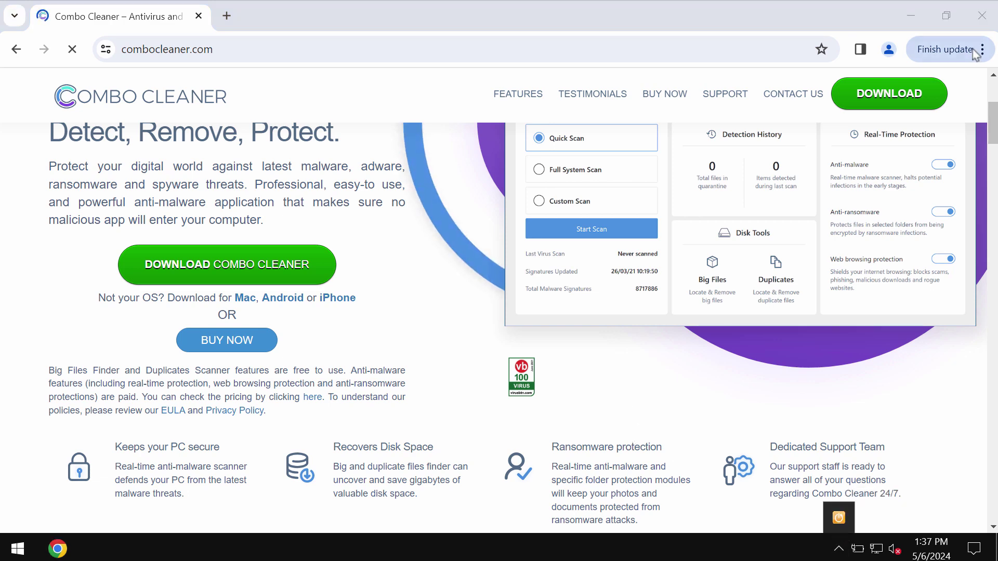
pyautogui.click(911, 16)
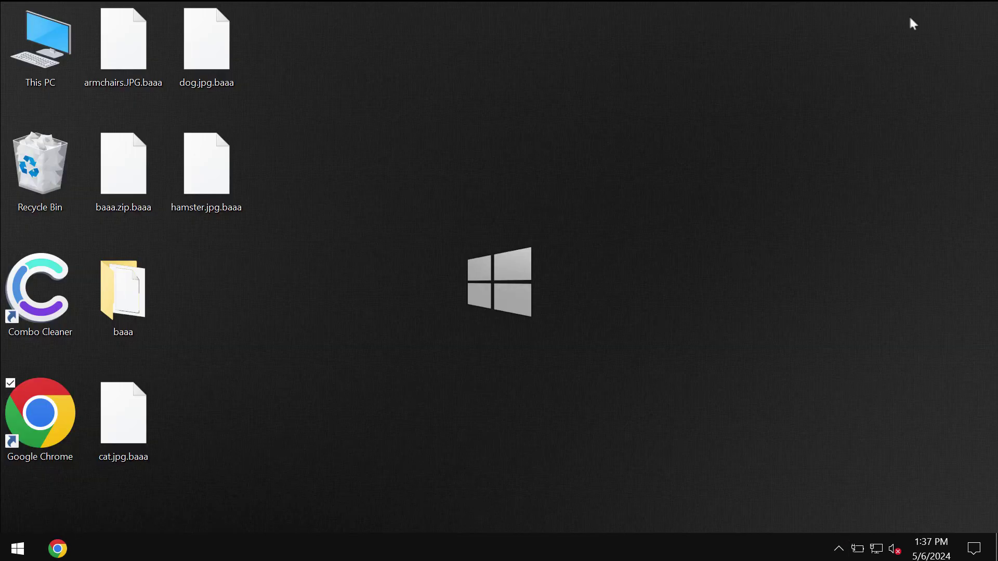
# Step: Launch Combo Cleaner from its desktop shortcut
pyautogui.click(61, 303)
pyautogui.doubleClick(61, 304)
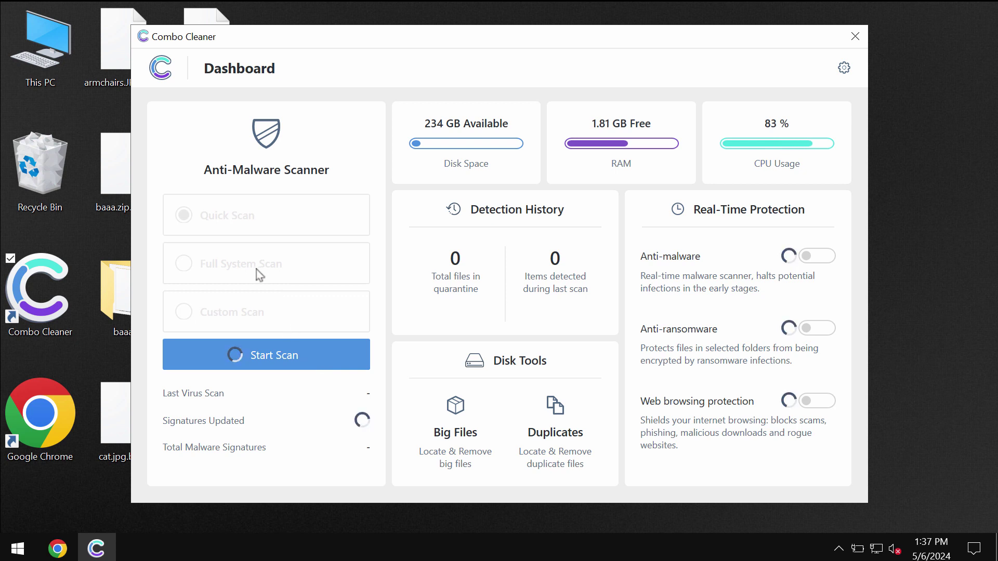
# Step: Start a Quick Scan from the Combo Cleaner dashboard
pyautogui.click(273, 356)
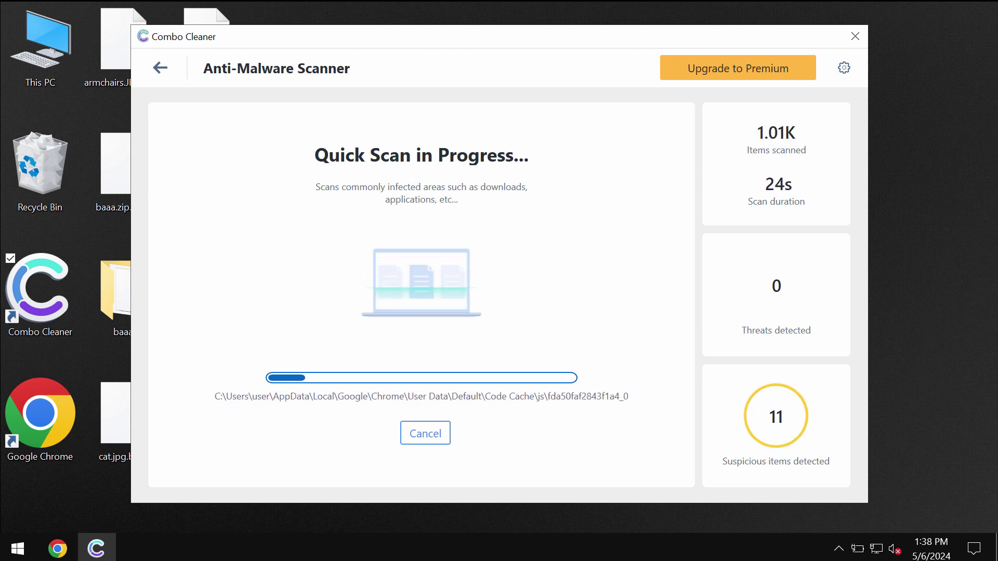
# Step: Choose Upgrade to Premium at the top of the Combo Cleaner window
pyautogui.click(730, 76)
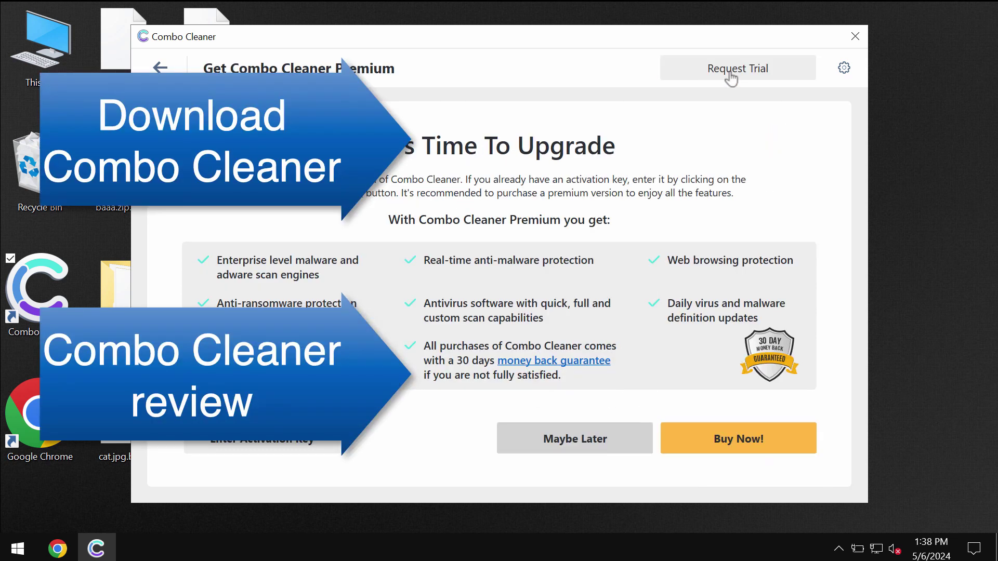